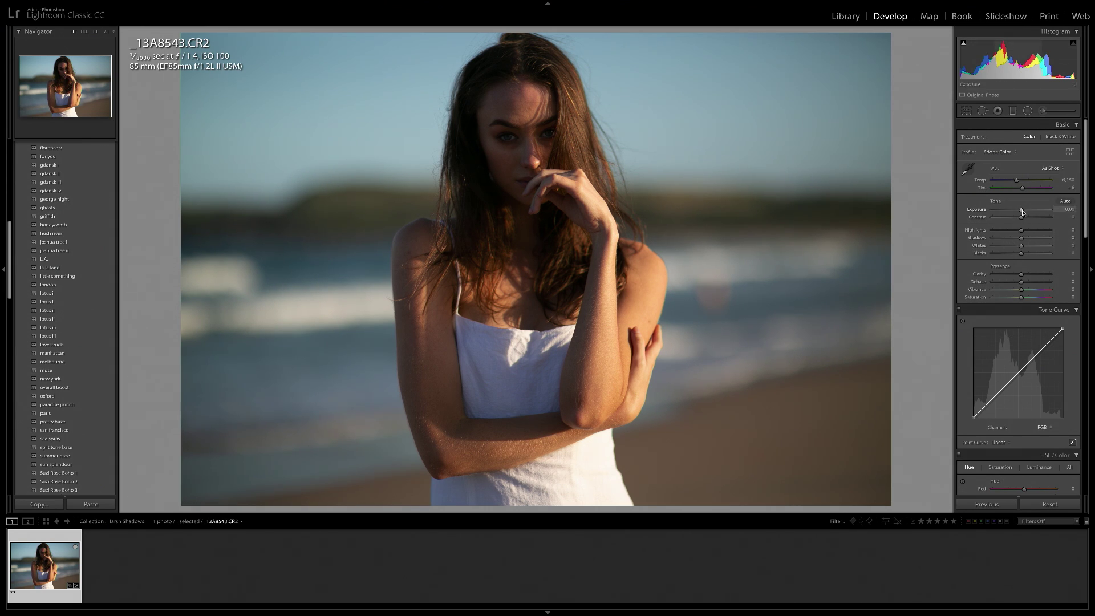
# Raise Exposure to about +1.75, then settle it back at about +1.05.
pyautogui.moveTo(1022, 212); pyautogui.dragTo(1032, 212)
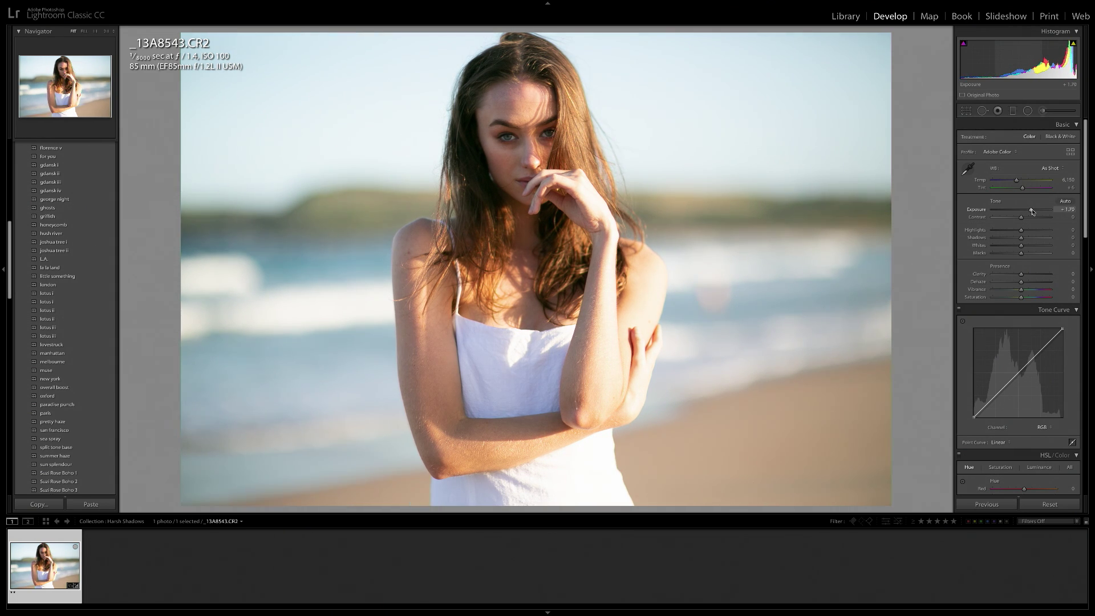
pyautogui.moveTo(1032, 211); pyautogui.dragTo(1033, 211)
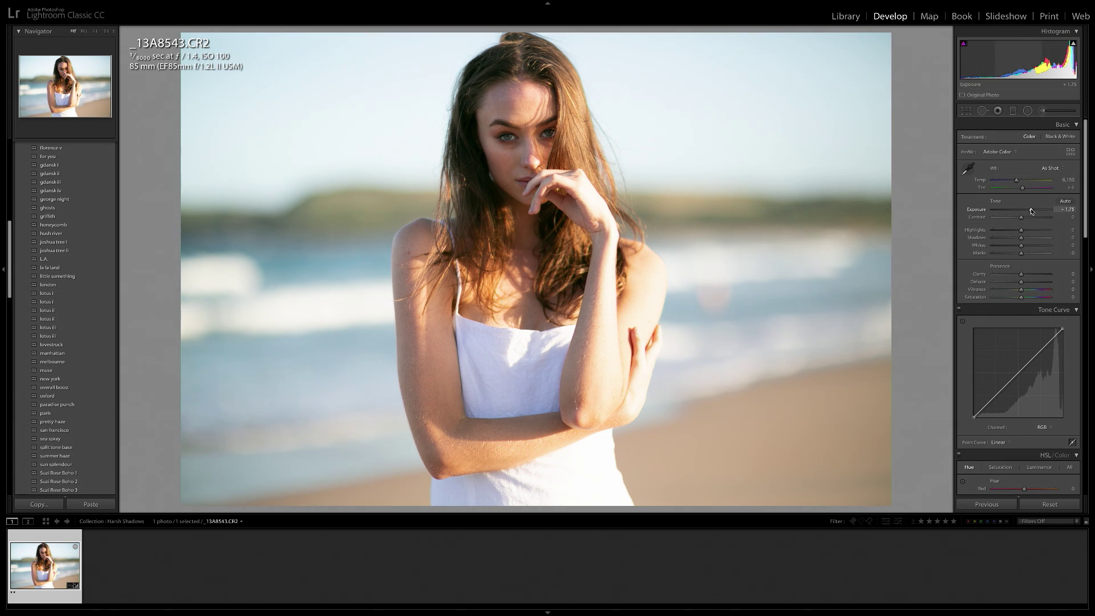
pyautogui.moveTo(1031, 211); pyautogui.dragTo(1026, 211)
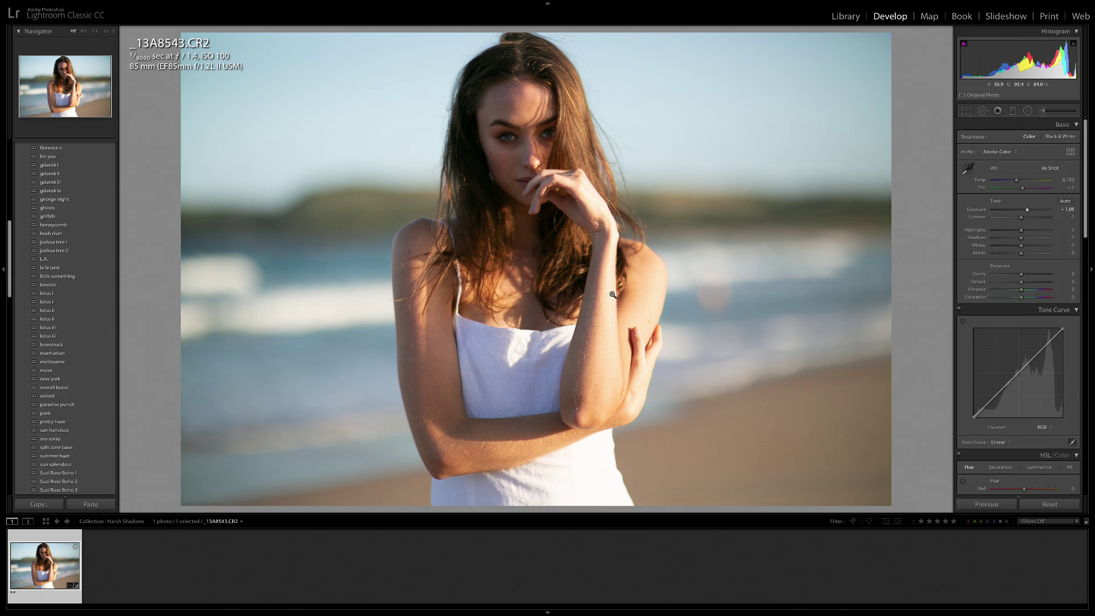
# Set Exposure to +0.90, Highlights to −58 and Shadows to +39, checking Before/After.
pyautogui.moveTo(1027, 210); pyautogui.dragTo(1025, 210)
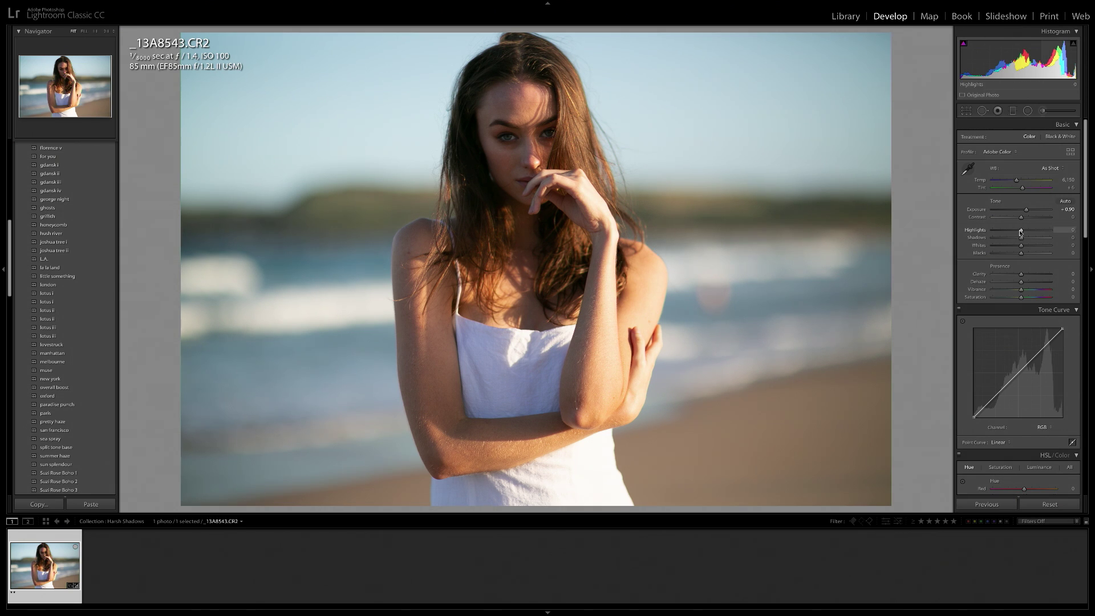
pyautogui.moveTo(1020, 230); pyautogui.dragTo(1003, 230)
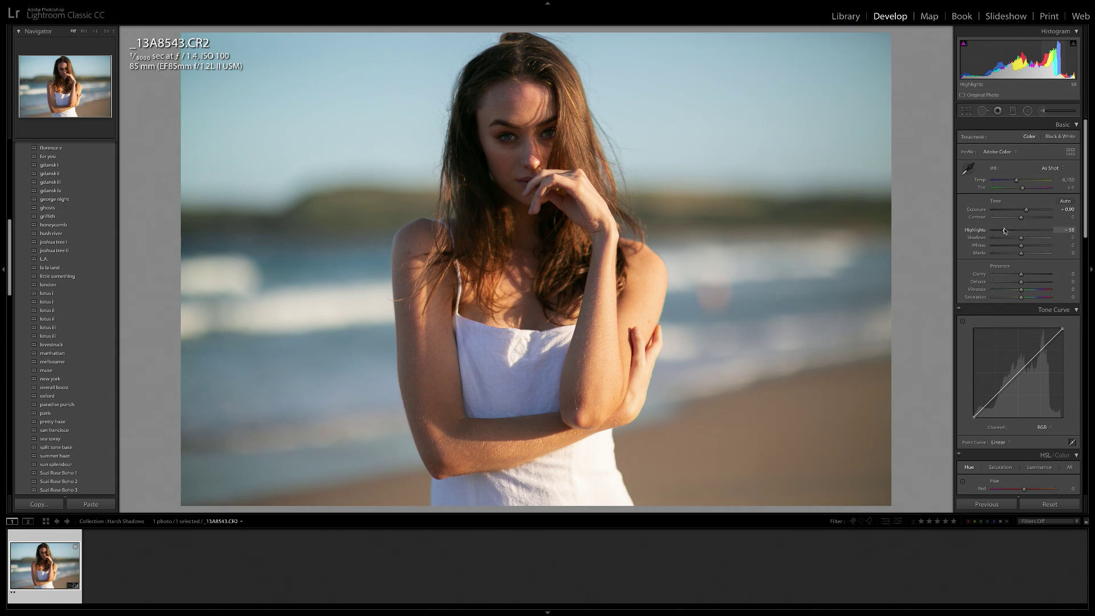
pyautogui.press('\\')
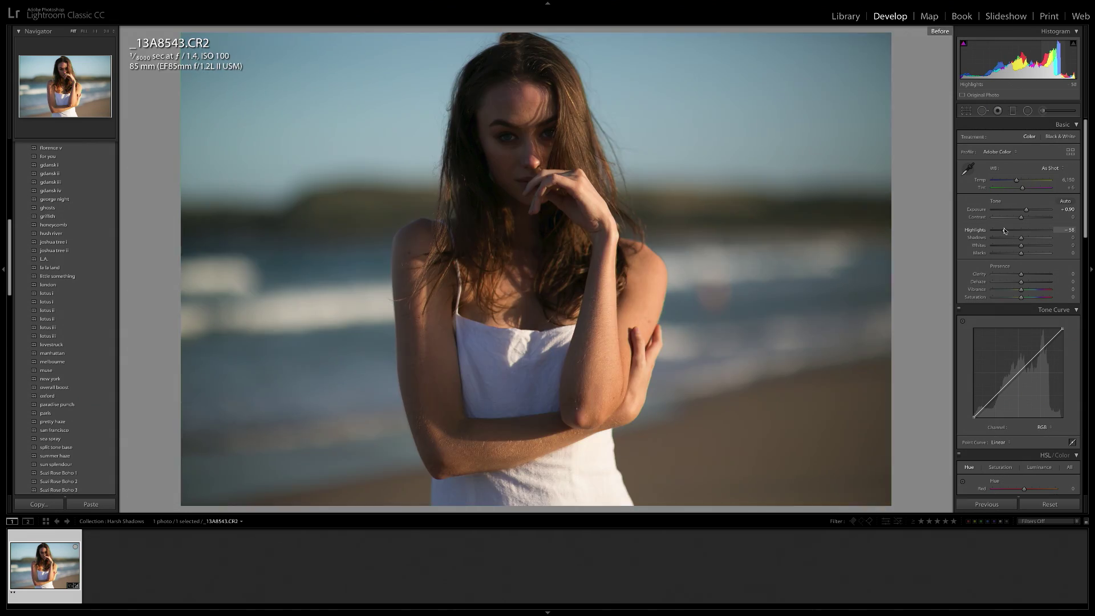
pyautogui.press('\\')
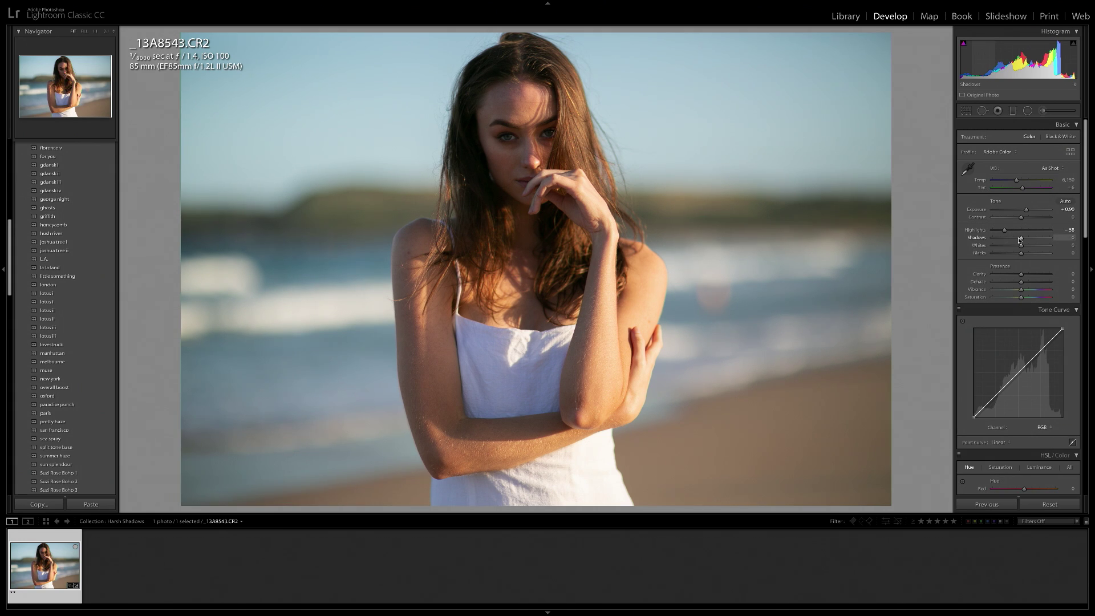
pyautogui.moveTo(1021, 240); pyautogui.dragTo(1032, 239)
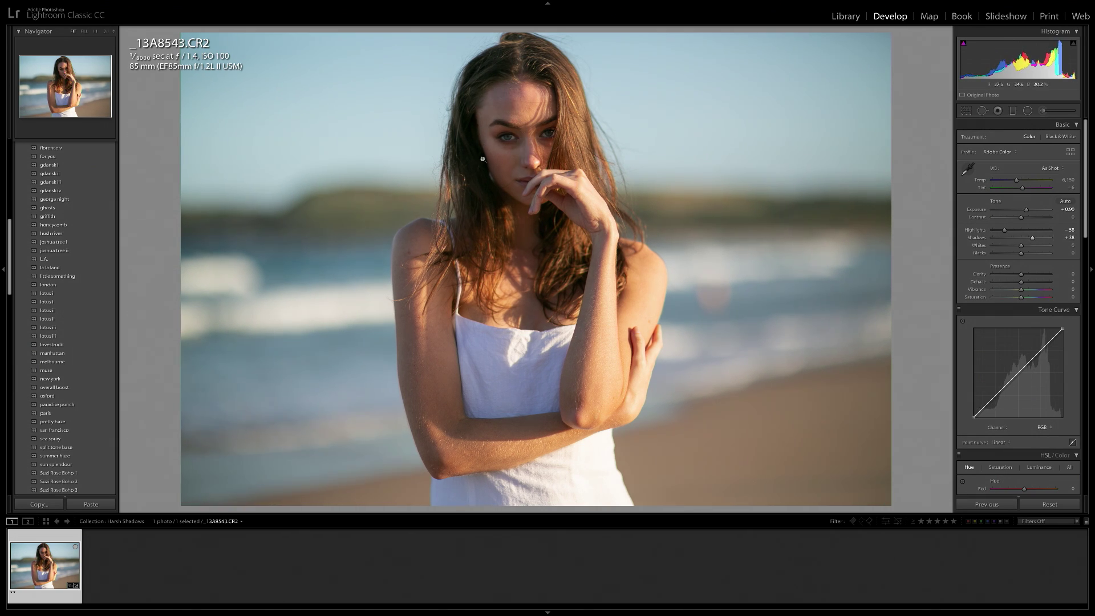
pyautogui.moveTo(1032, 238); pyautogui.dragTo(1032, 240)
# Set Blacks to −30 and the white-balance Tint to +12.
pyautogui.moveTo(1021, 255); pyautogui.dragTo(1012, 255)
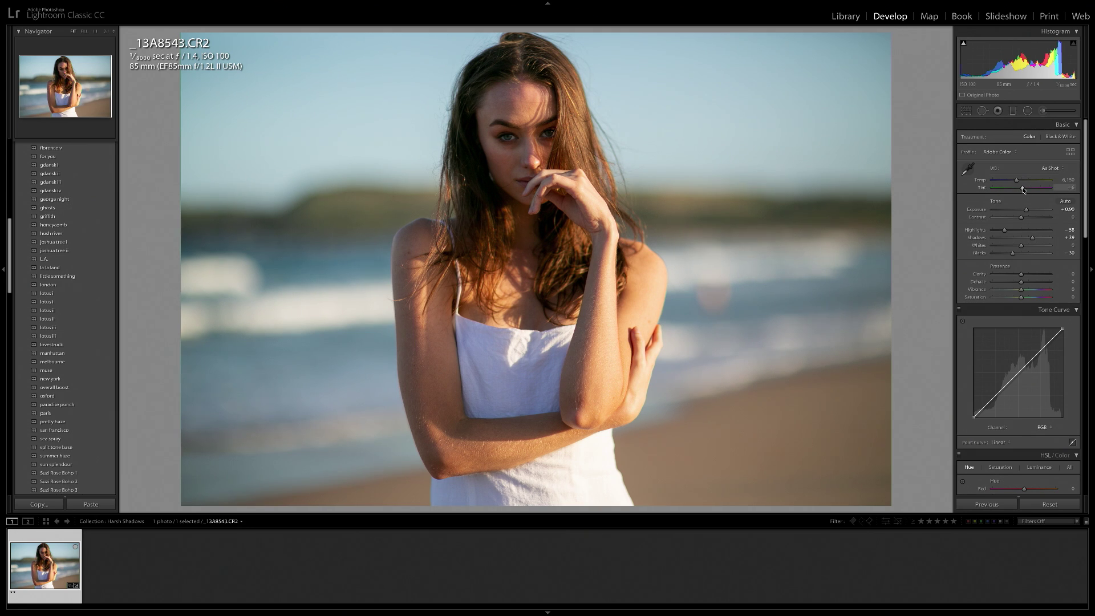
pyautogui.scroll(2, 1024, 190)
# Brush an enlarged Adjustment Brush mask over the face and raise its exposure to about 0.78.
pyautogui.click(1042, 111)
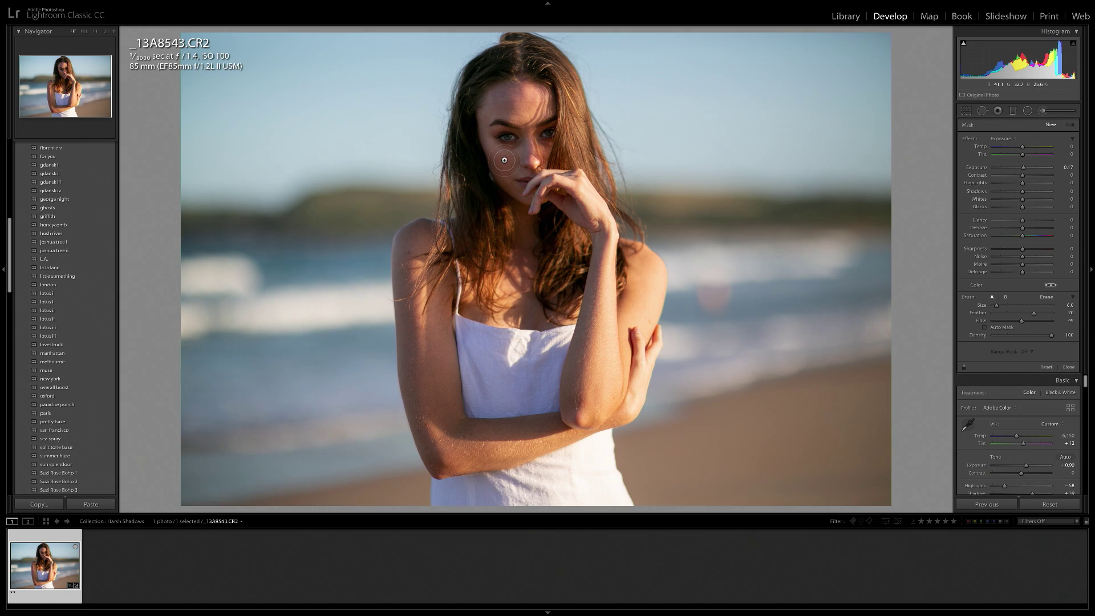
pyautogui.scroll(4, 504, 160)
pyautogui.moveTo(504, 98)
pyautogui.mouseDown()
pyautogui.moveTo(529, 187)
pyautogui.moveTo(502, 152)
pyautogui.moveTo(502, 104)
pyautogui.moveTo(513, 182)
pyautogui.mouseUp()
pyautogui.press('o')
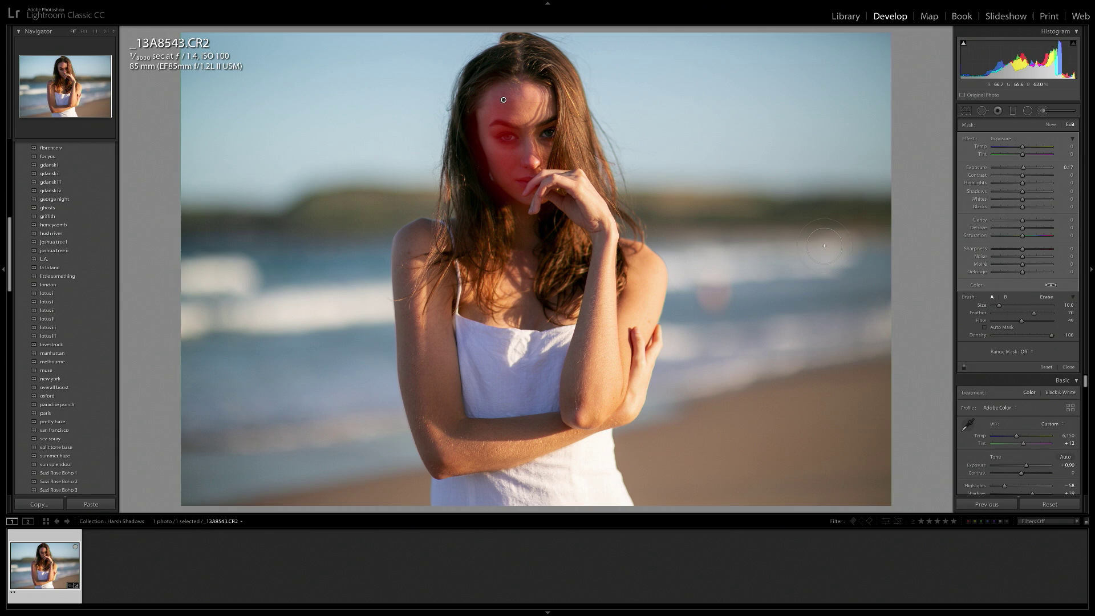
pyautogui.press('o')
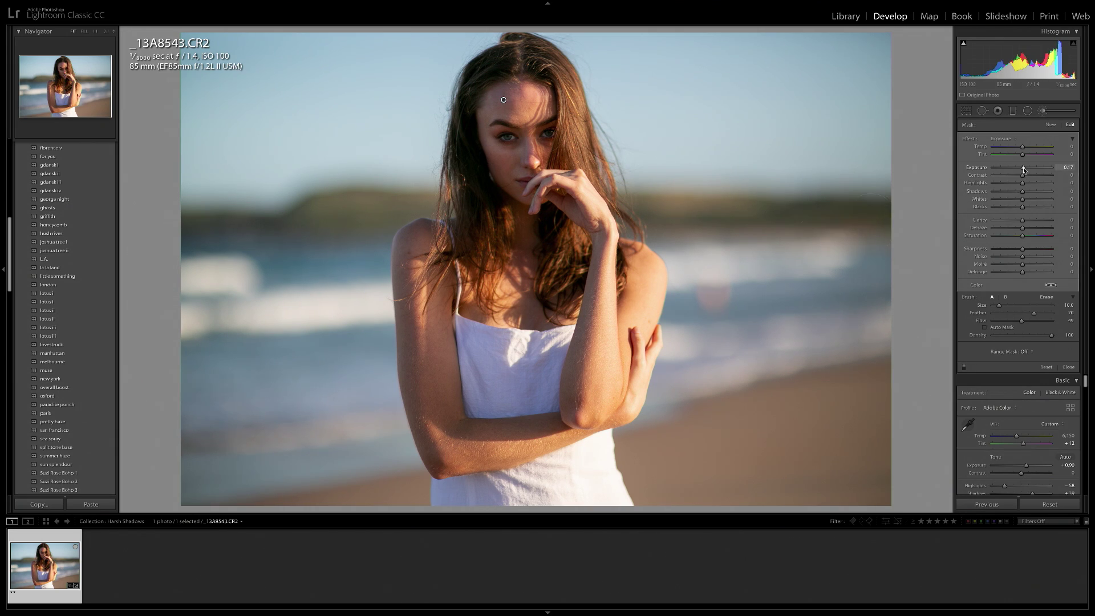
pyautogui.moveTo(1023, 169); pyautogui.dragTo(1028, 170)
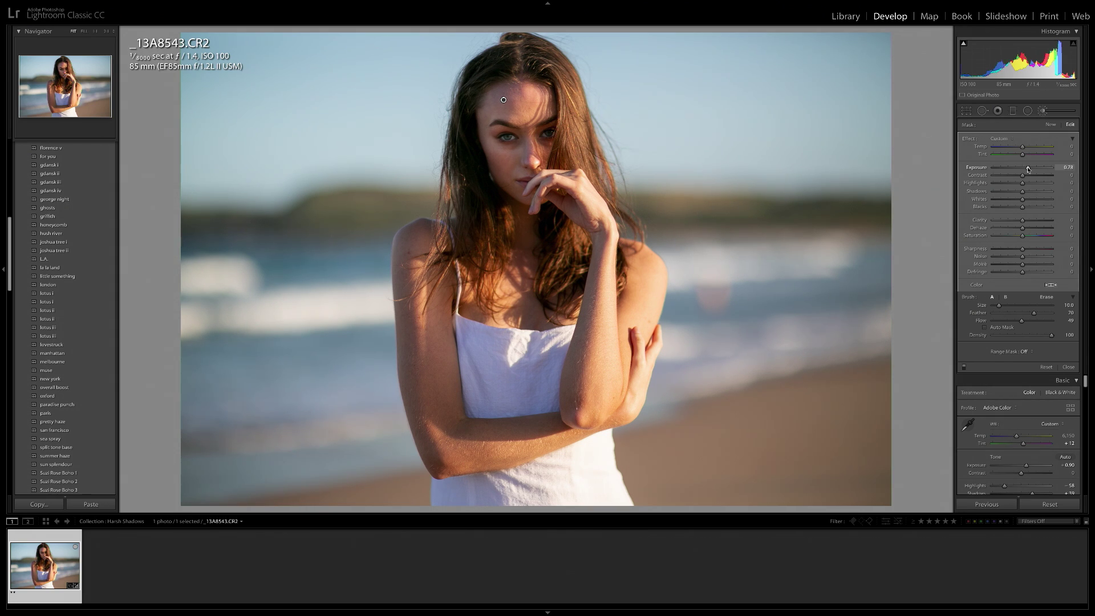
pyautogui.press('\\')
pyautogui.press('\\')
# Paint a new brush mask down the left hair with Shadows 35 and Tint 45.
pyautogui.click(1051, 125)
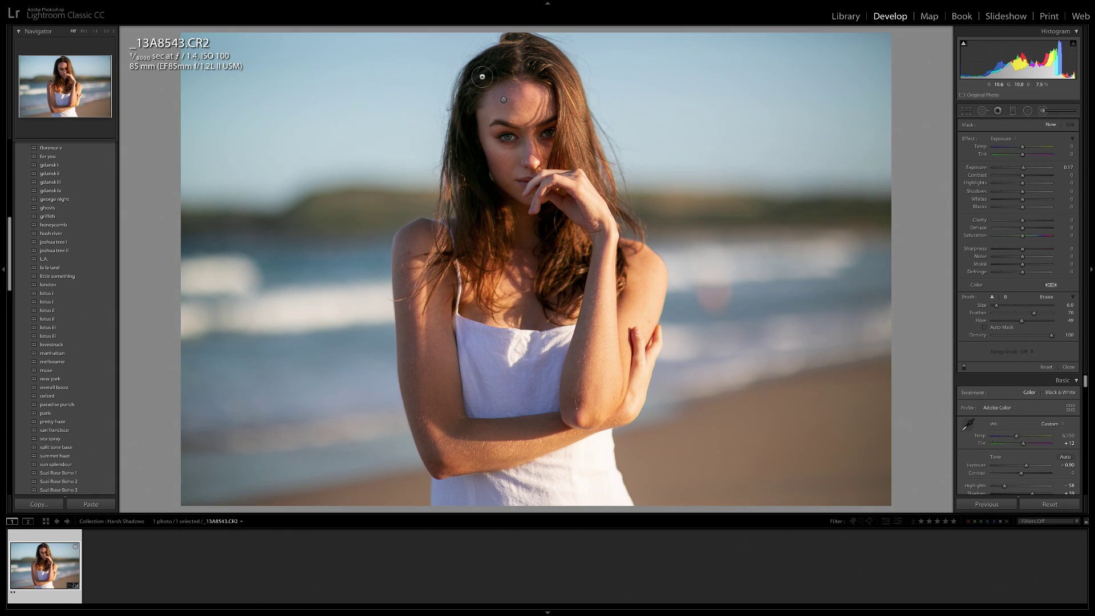
pyautogui.moveTo(504, 62)
pyautogui.mouseDown()
pyautogui.moveTo(473, 80)
pyautogui.moveTo(463, 111)
pyautogui.moveTo(485, 204)
pyautogui.mouseUp()
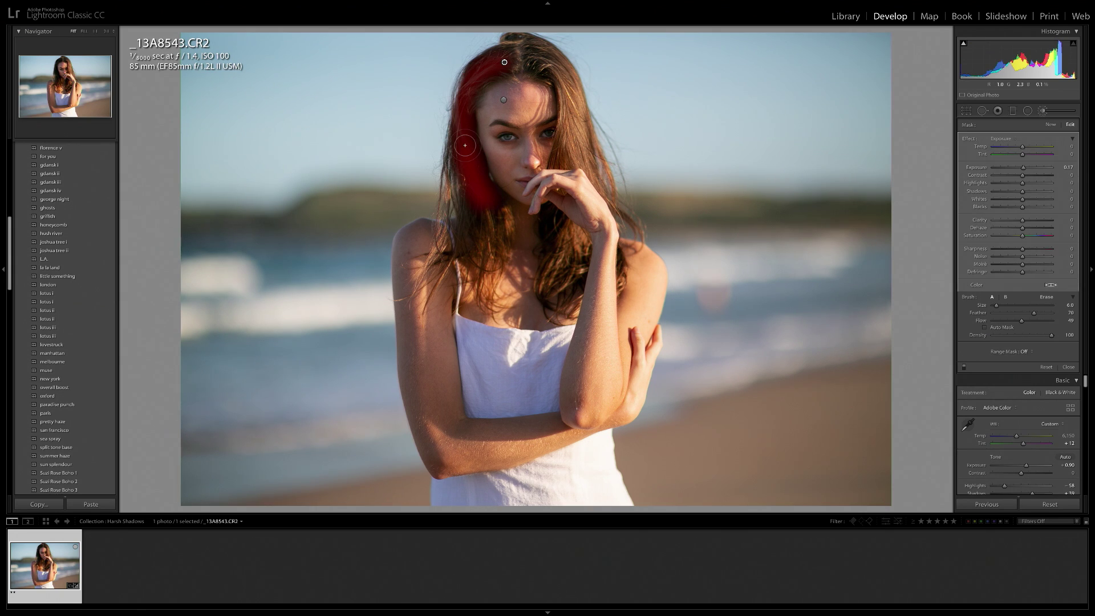
pyautogui.press('o')
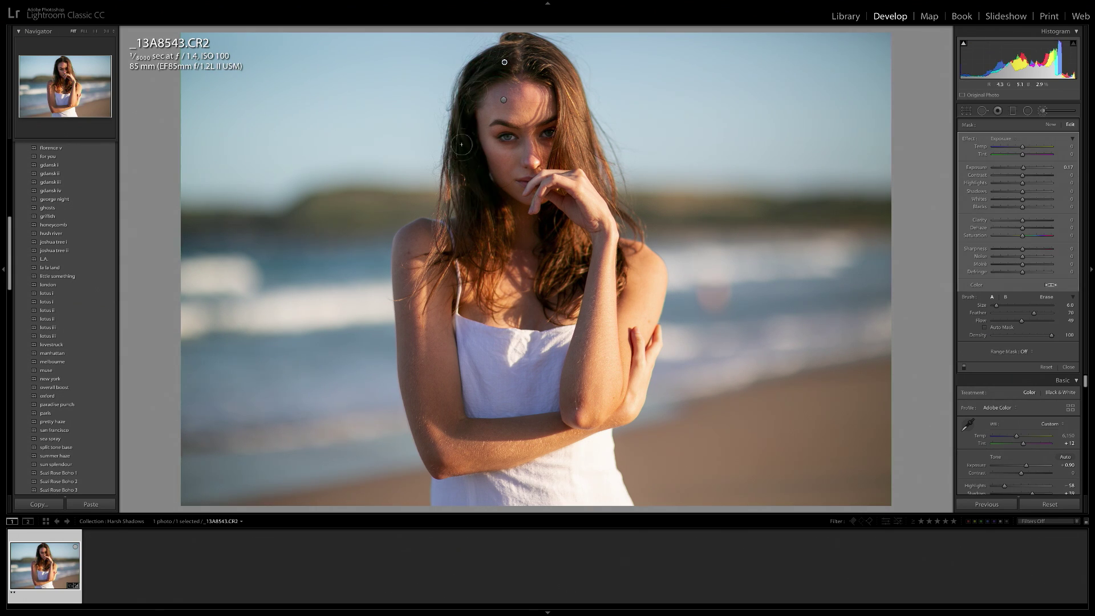
pyautogui.moveTo(1023, 194)
pyautogui.mouseDown()
pyautogui.moveTo(1043, 193)
pyautogui.moveTo(1023, 209)
pyautogui.mouseUp()
pyautogui.moveTo(1022, 156); pyautogui.dragTo(1040, 155)
pyautogui.press('k')
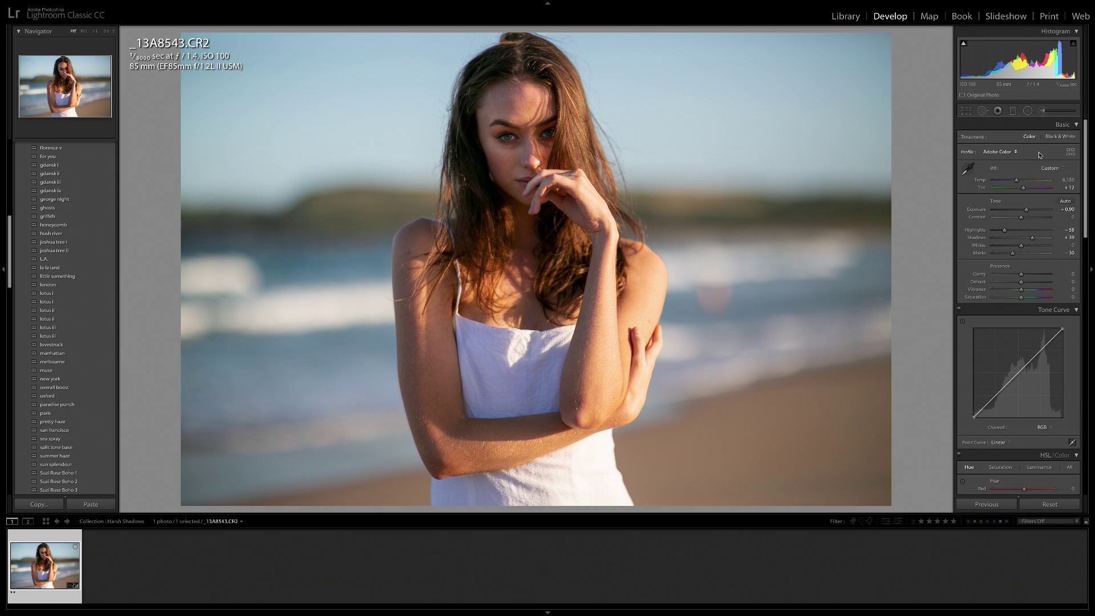
pyautogui.press('\\')
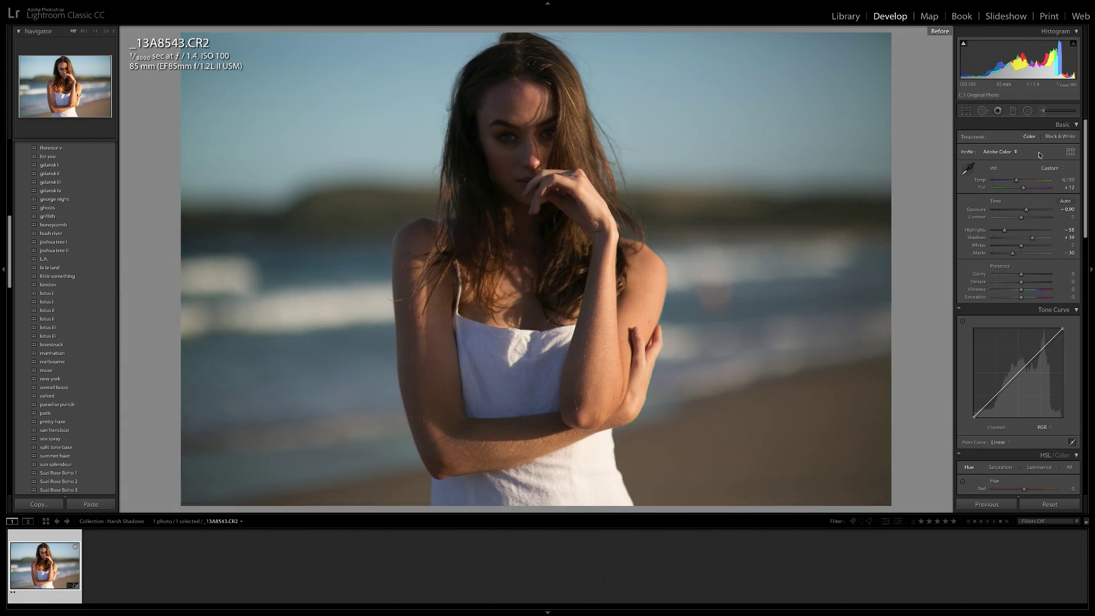
pyautogui.press('\\')
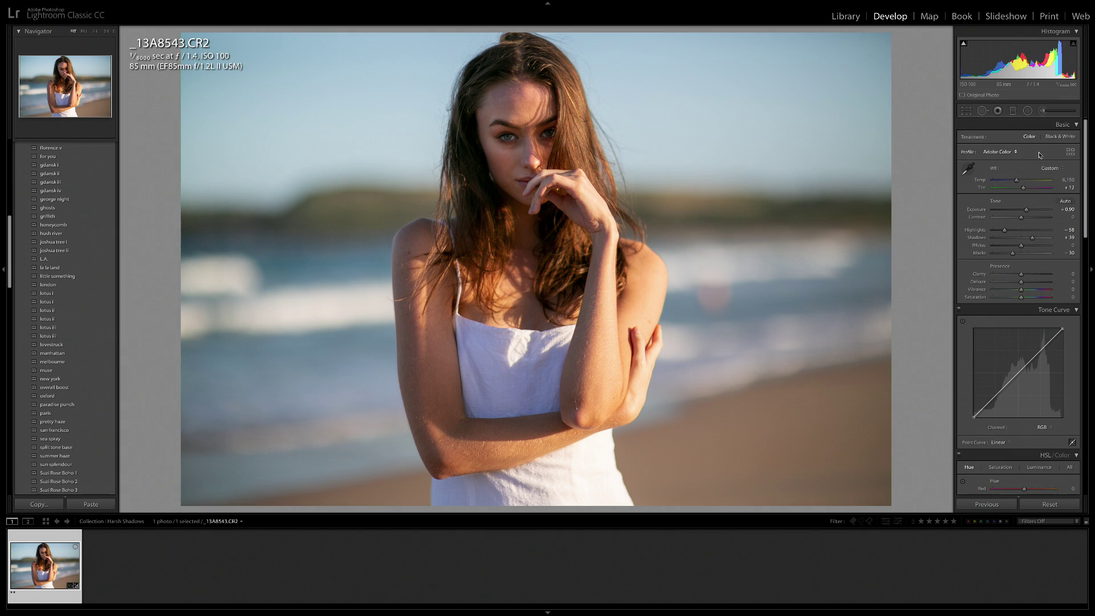
# Zoom to 1:1 and pan the view to the model's face.
pyautogui.click(84, 31)
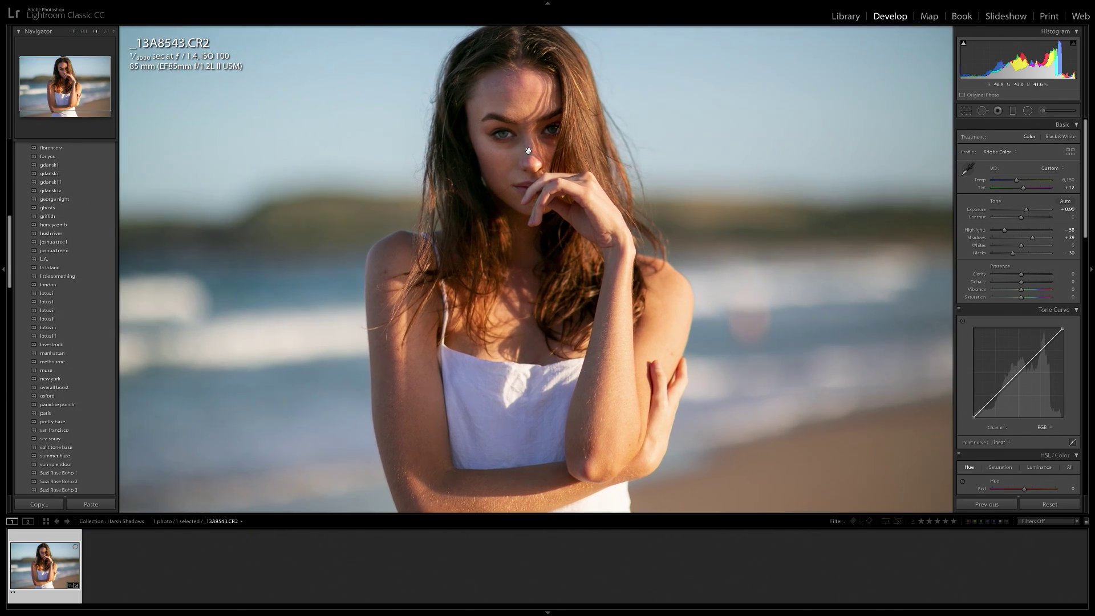
pyautogui.click(107, 32)
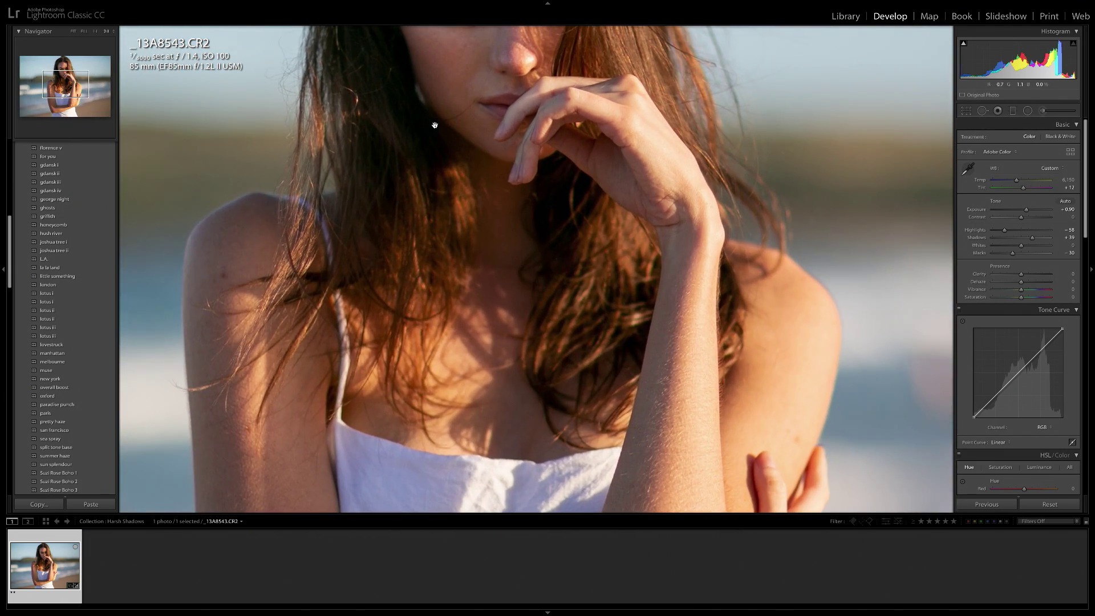
pyautogui.moveTo(433, 122); pyautogui.dragTo(472, 313)
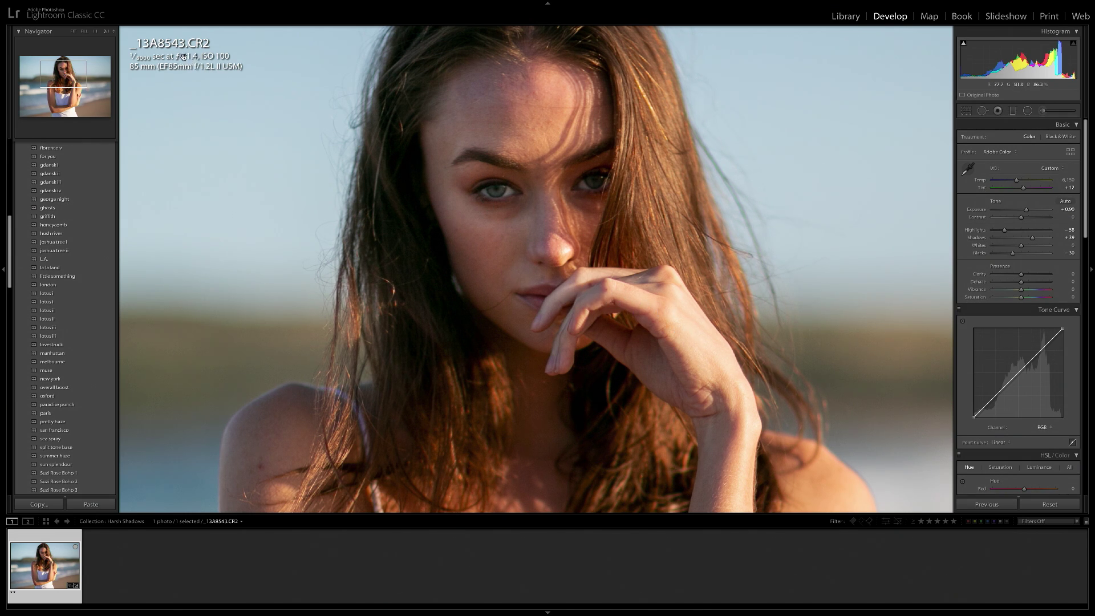
# Set Sharpening Amount to 83, reset Masking, and return to Fit view.
pyautogui.scroll(-8, 1024, 324)
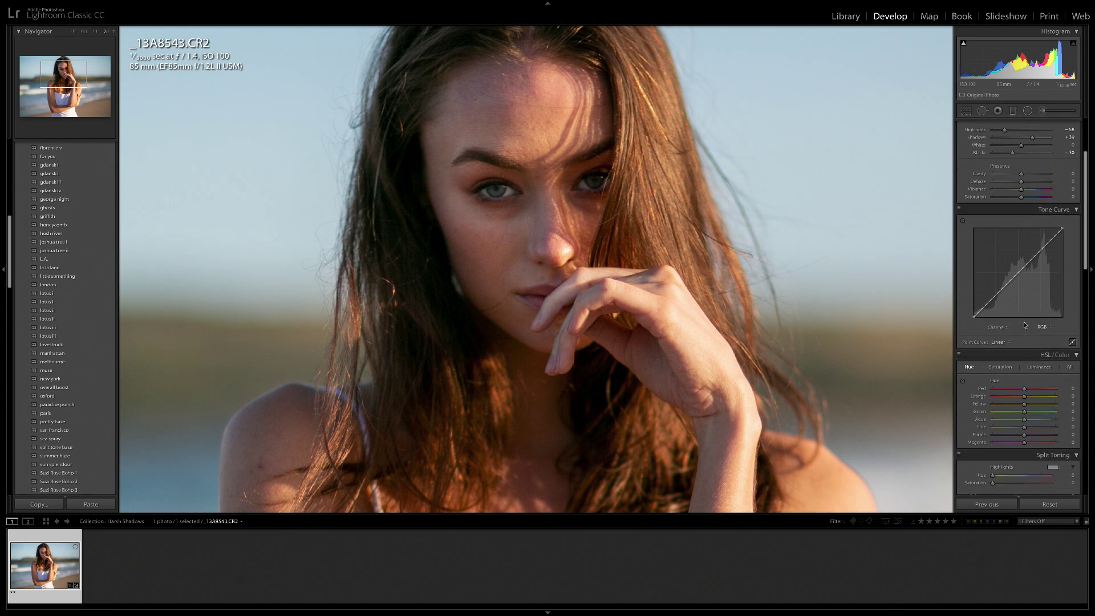
pyautogui.moveTo(1007, 333); pyautogui.dragTo(1020, 358)
pyautogui.doubleClick(969, 357)
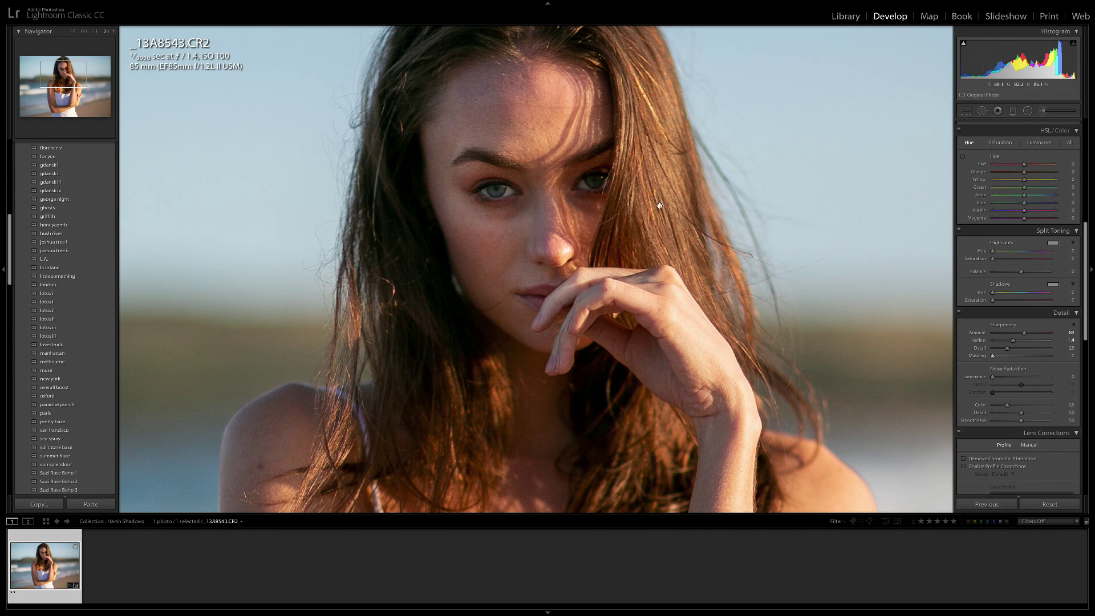
pyautogui.click(588, 251)
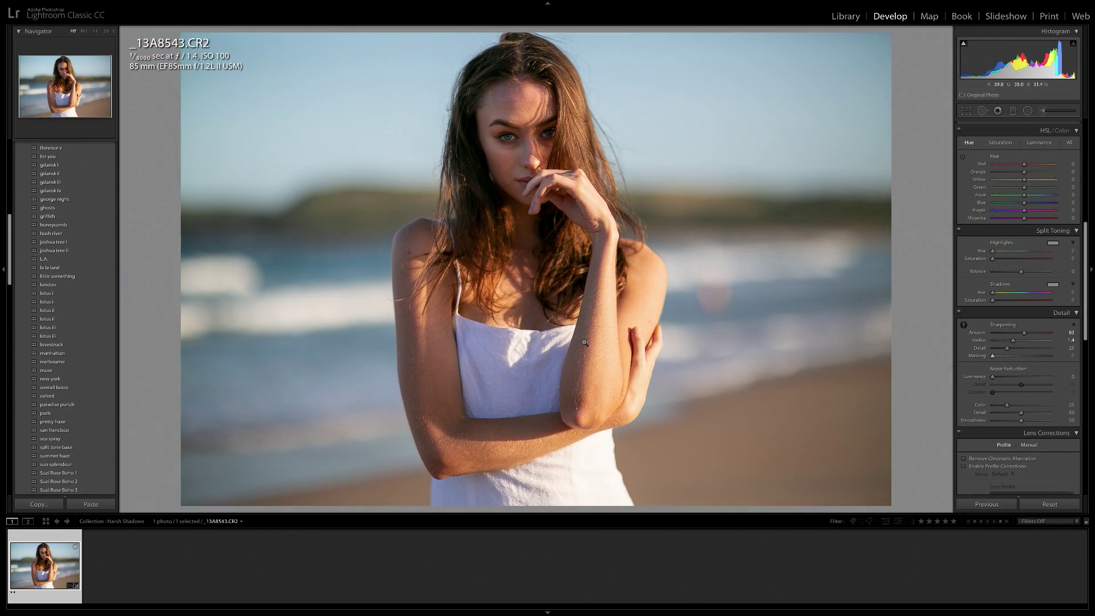
# Add a lower-tone and a midtone point to the tone curve, then toggle it to compare.
pyautogui.scroll(3, 1037, 322)
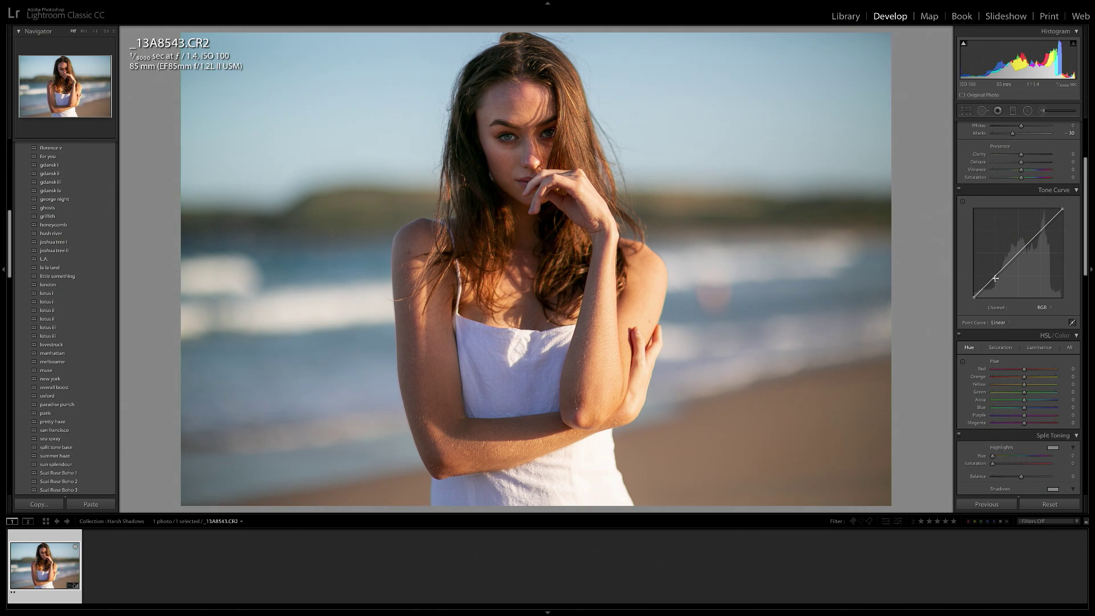
pyautogui.moveTo(994, 277); pyautogui.dragTo(995, 279)
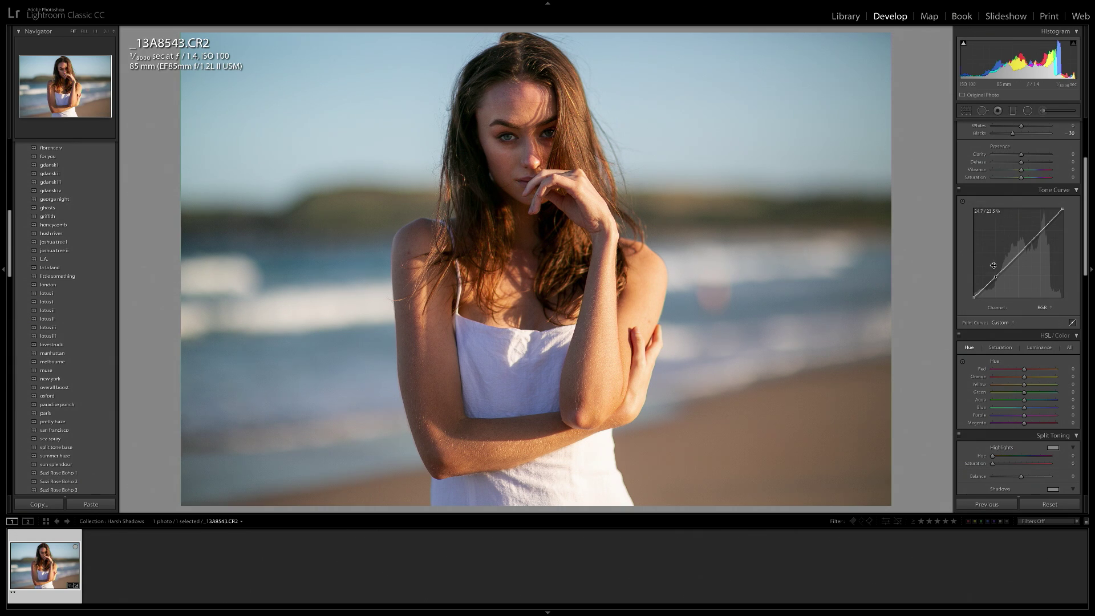
pyautogui.moveTo(1007, 265); pyautogui.dragTo(1008, 263)
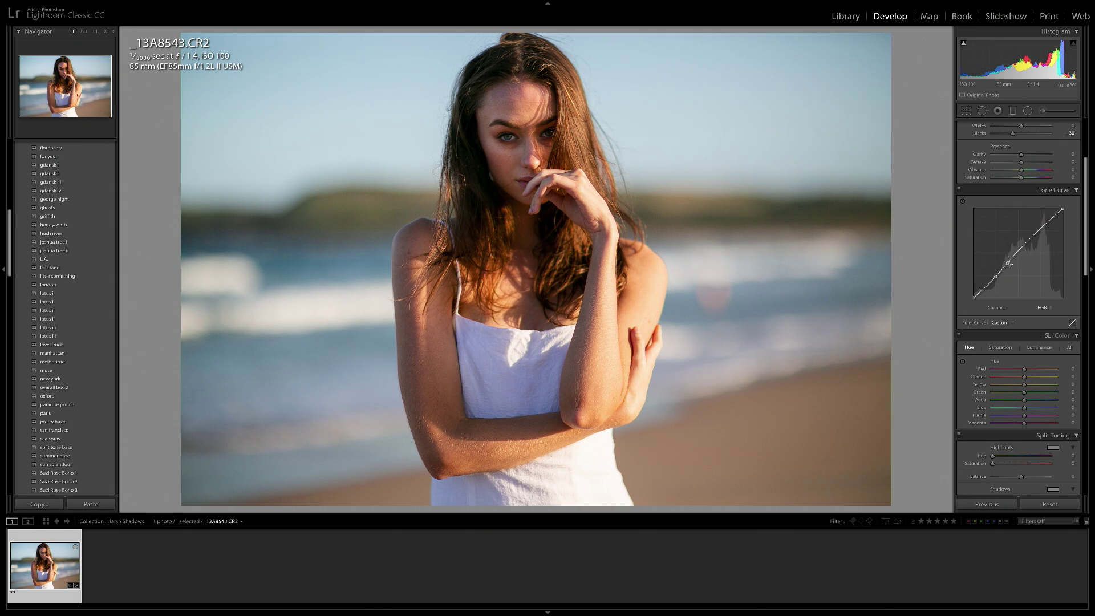
pyautogui.moveTo(995, 276); pyautogui.dragTo(996, 278)
pyautogui.moveTo(1006, 263); pyautogui.dragTo(1006, 265)
pyautogui.click(959, 190)
pyautogui.click(958, 190)
# Give Split Toning highlights a golden hue of about 49 at saturation 46.
pyautogui.scroll(-2, 958, 193)
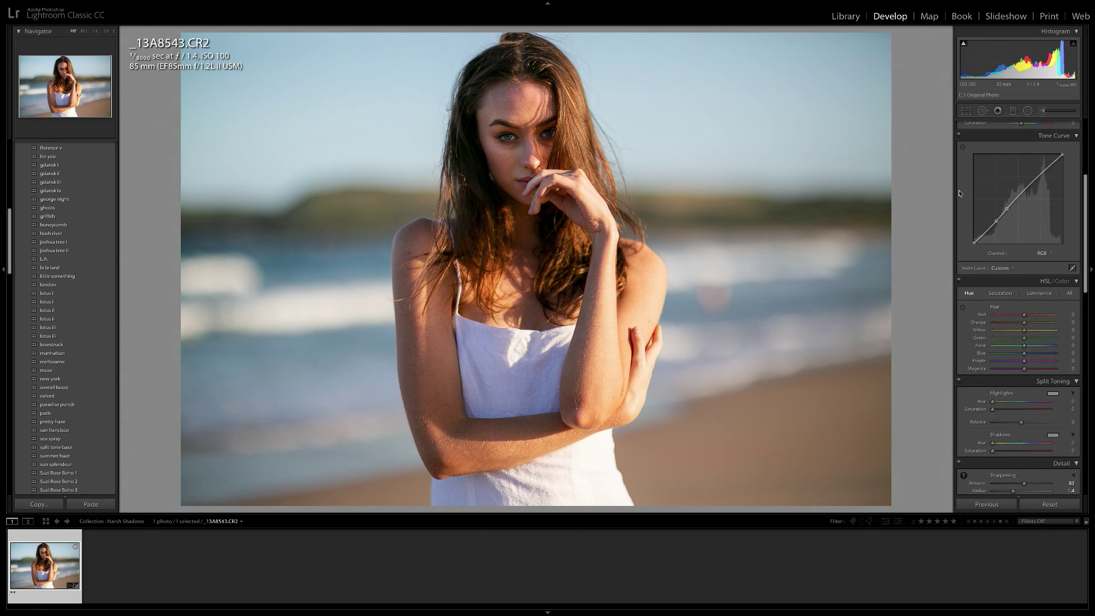
pyautogui.scroll(-3, 959, 193)
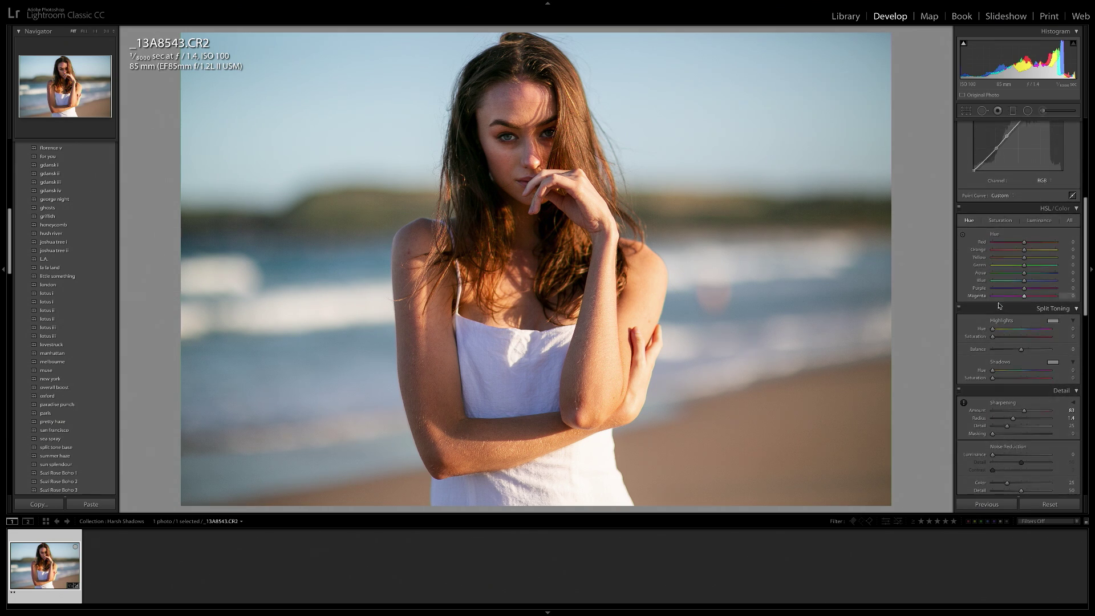
pyautogui.scroll(-1, 997, 344)
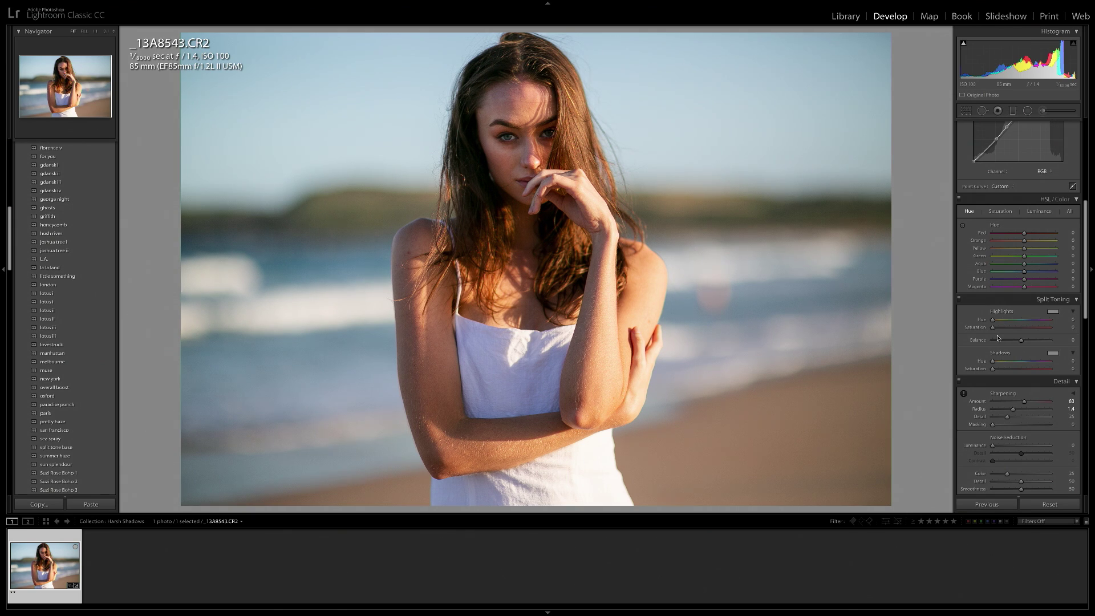
pyautogui.moveTo(993, 327); pyautogui.dragTo(1003, 330)
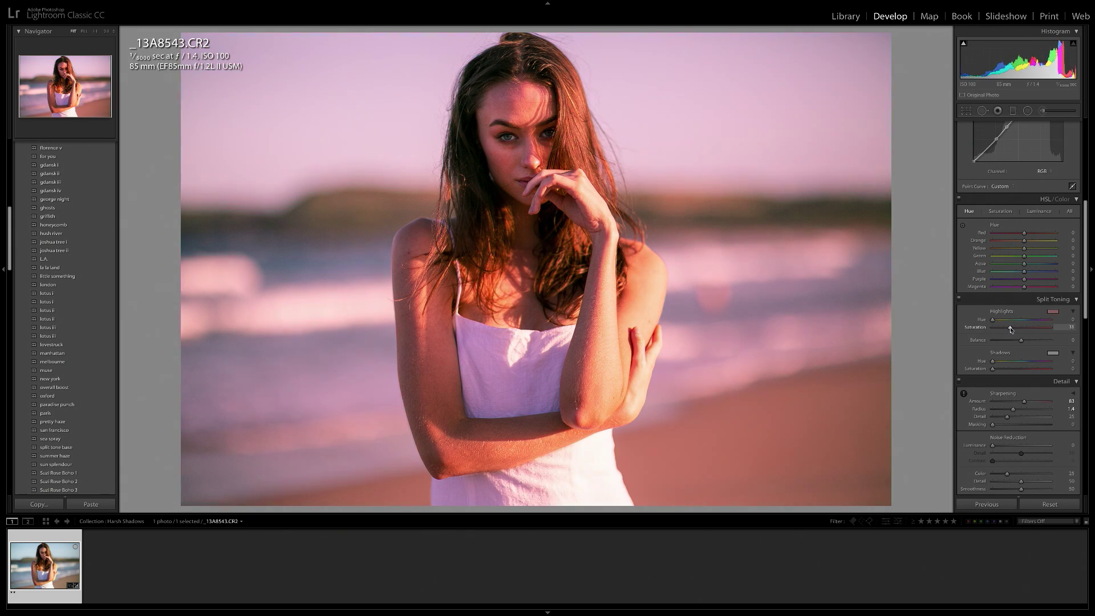
pyautogui.moveTo(1010, 329); pyautogui.dragTo(1012, 329)
pyautogui.press('alt')
pyautogui.moveTo(993, 322)
pyautogui.mouseDown()
pyautogui.moveTo(1023, 329)
pyautogui.moveTo(999, 322)
pyautogui.mouseUp()
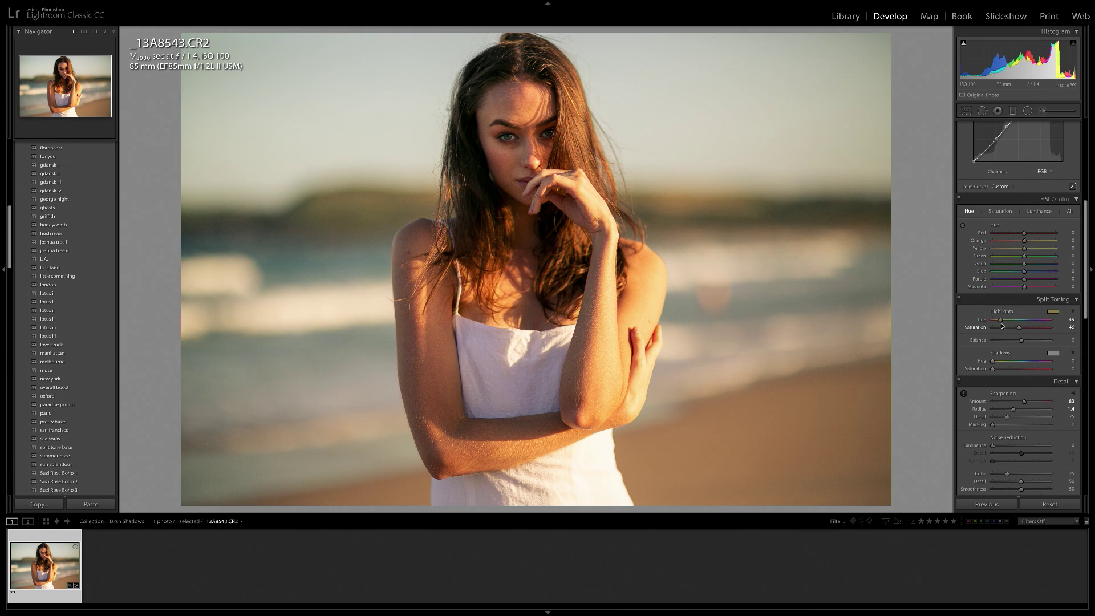
# Lower highlight saturation to 20 at hue 55 and tint shadows at hue ~245, saturation 9.
pyautogui.moveTo(1001, 322); pyautogui.dragTo(1003, 322)
pyautogui.moveTo(1020, 330); pyautogui.dragTo(1003, 329)
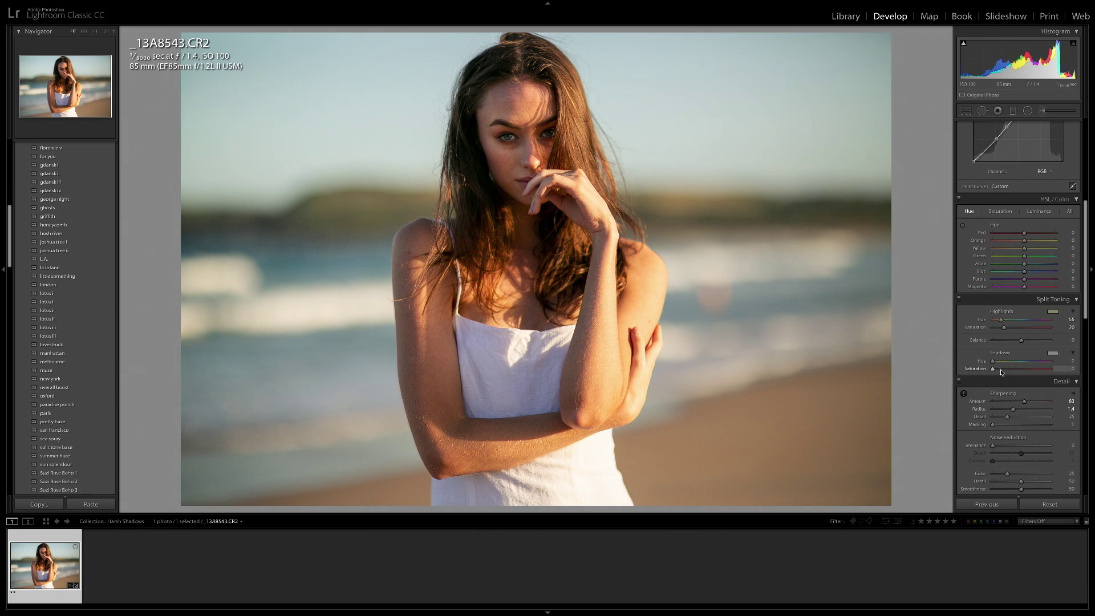
pyautogui.moveTo(999, 369); pyautogui.dragTo(1036, 363)
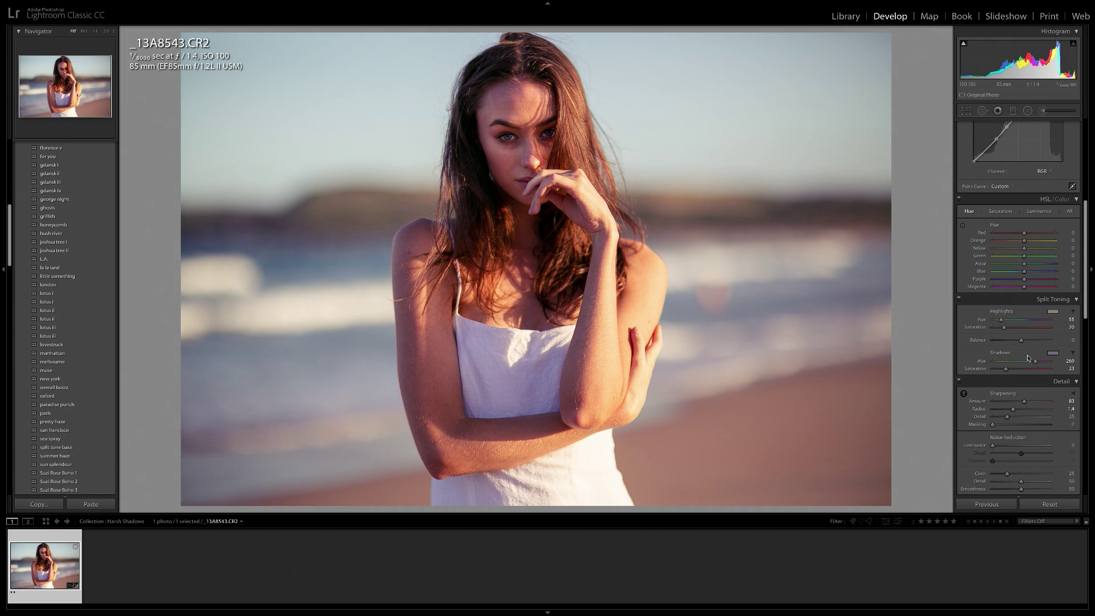
pyautogui.moveTo(1035, 364); pyautogui.dragTo(1028, 364)
pyautogui.moveTo(1027, 363); pyautogui.dragTo(1035, 363)
pyautogui.moveTo(1005, 369); pyautogui.dragTo(996, 371)
# In the HSL Saturation tab, lower Yellow to −33 and Orange to −8.
pyautogui.scroll(2, 1018, 315)
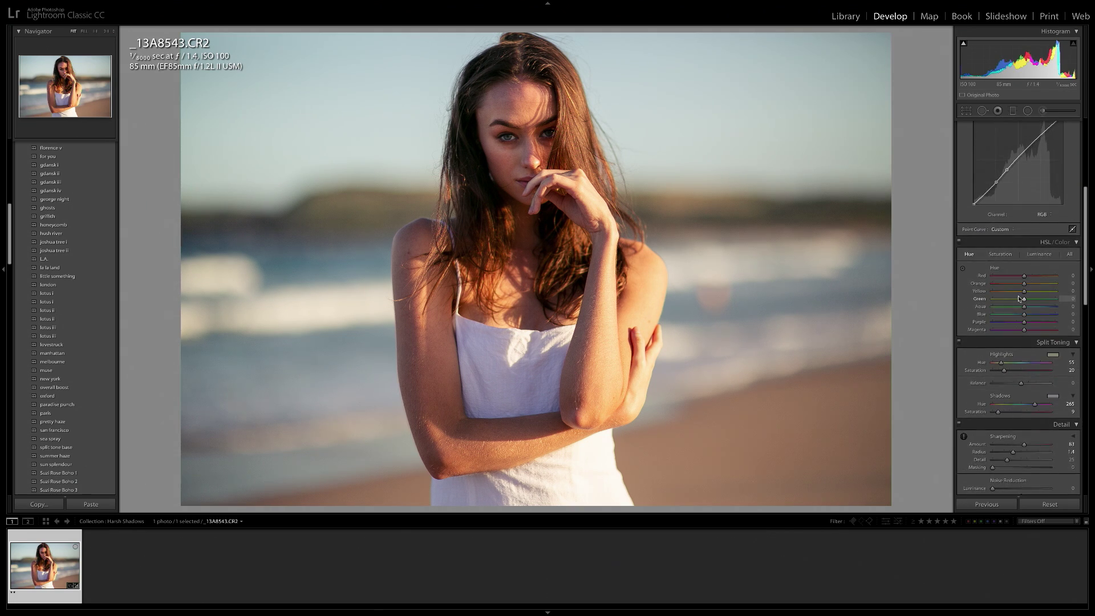
pyautogui.click(1003, 255)
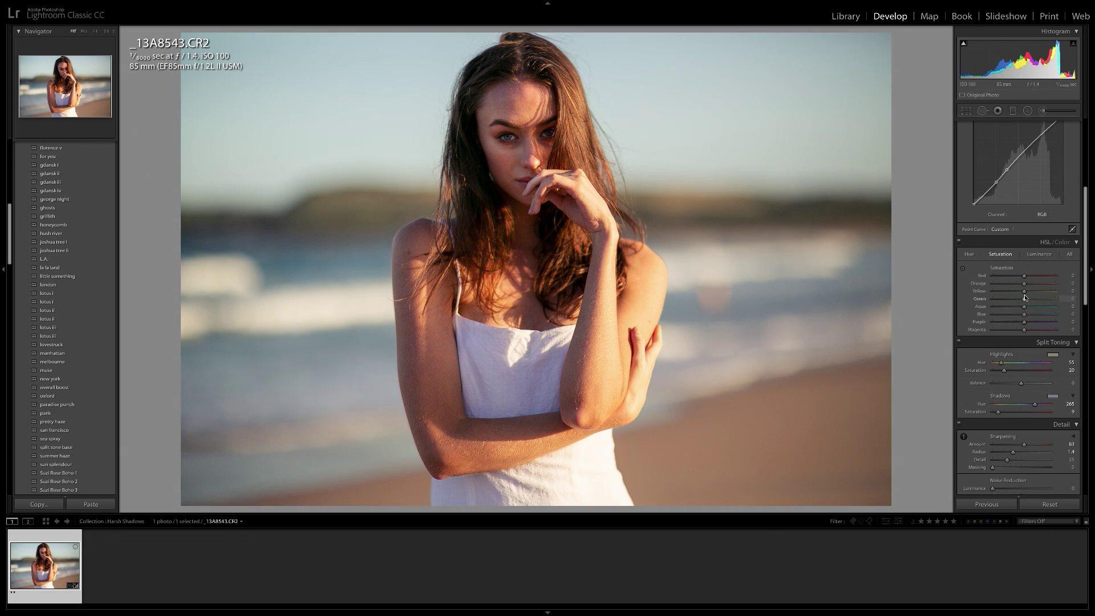
pyautogui.moveTo(1025, 293)
pyautogui.mouseDown()
pyautogui.moveTo(992, 292)
pyautogui.moveTo(1021, 285)
pyautogui.mouseUp()
pyautogui.click(958, 242)
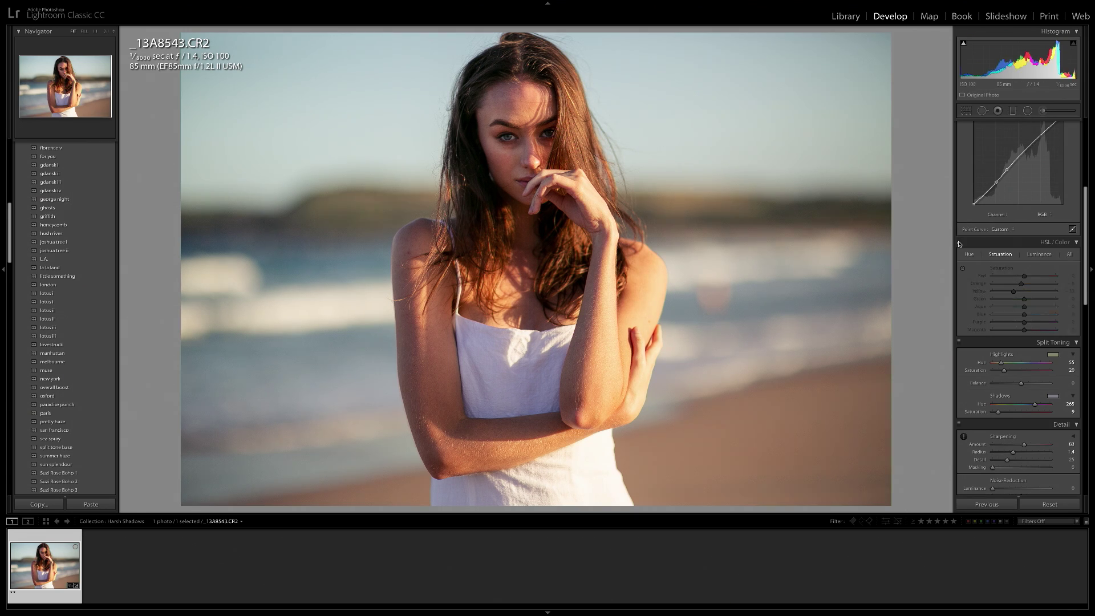
pyautogui.click(959, 241)
pyautogui.click(958, 242)
pyautogui.click(958, 242)
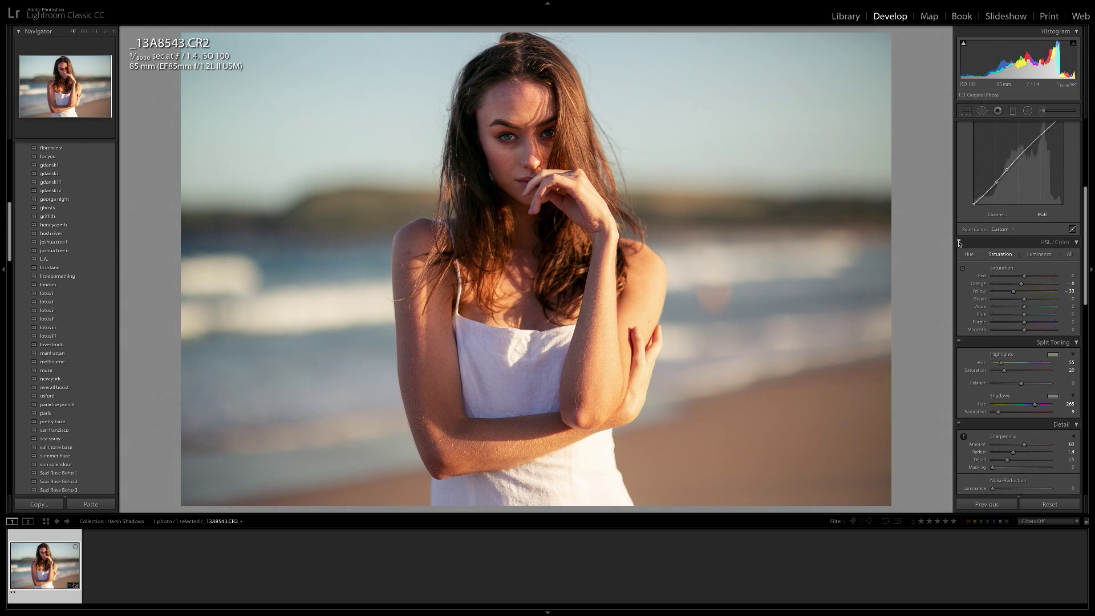
pyautogui.click(958, 342)
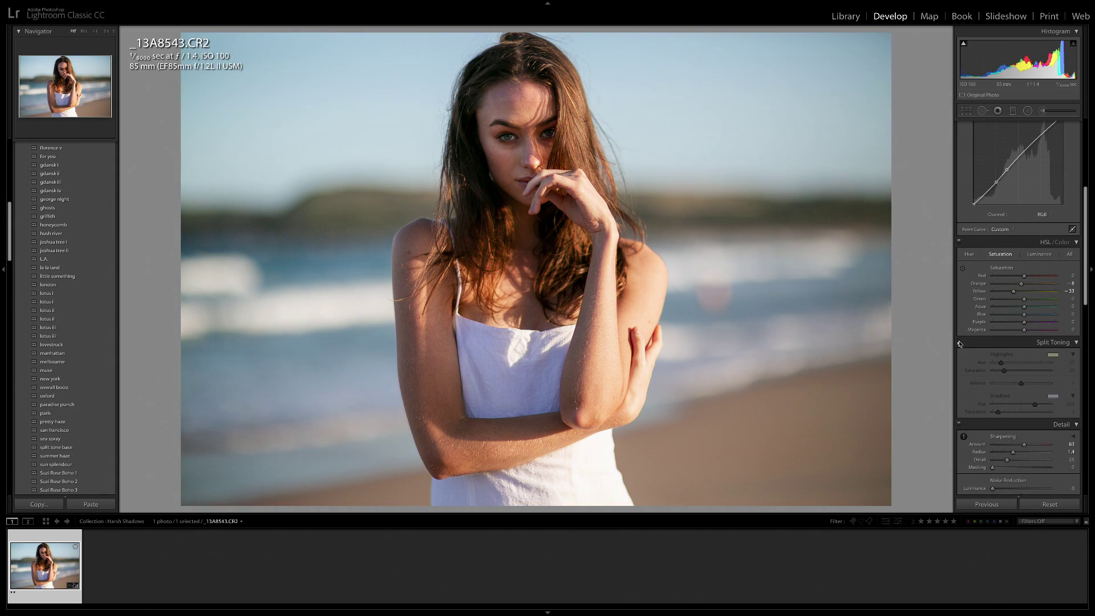
pyautogui.click(959, 342)
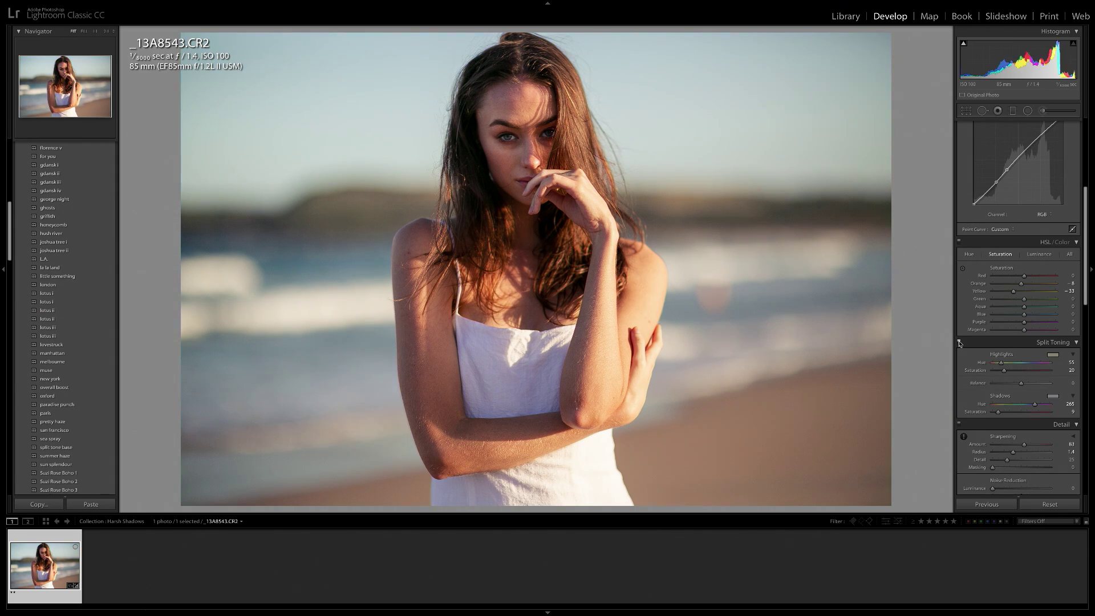
pyautogui.click(958, 342)
pyautogui.click(958, 343)
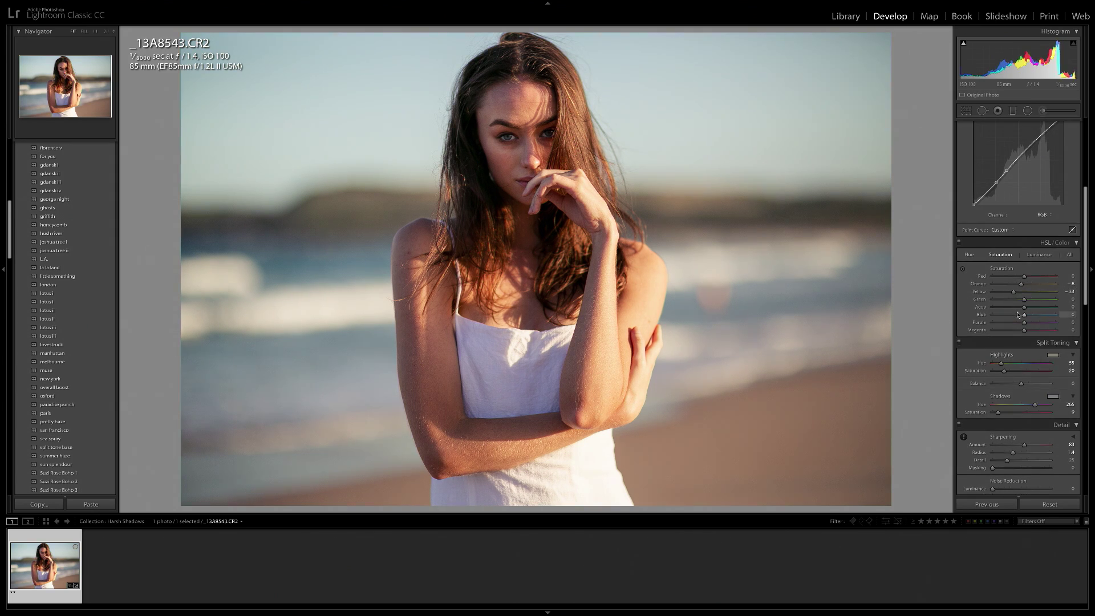
# Raise Vibrance in the Basic panel to +23.
pyautogui.scroll(2, 1014, 311)
pyautogui.scroll(8, 1016, 332)
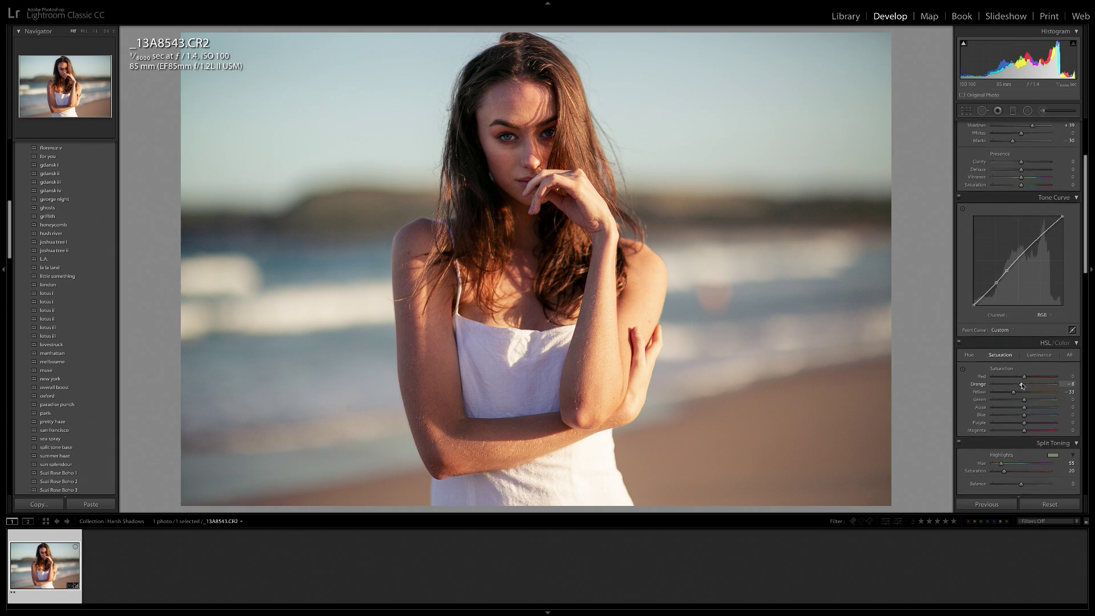
pyautogui.scroll(1, 1018, 271)
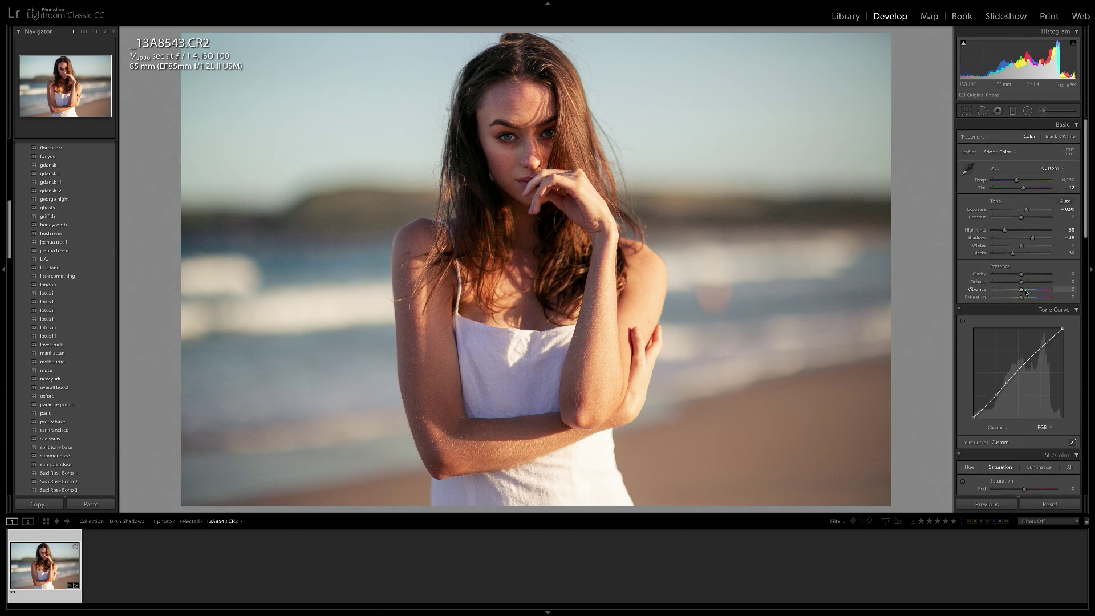
pyautogui.moveTo(1020, 289); pyautogui.dragTo(1028, 291)
pyautogui.press('\\')
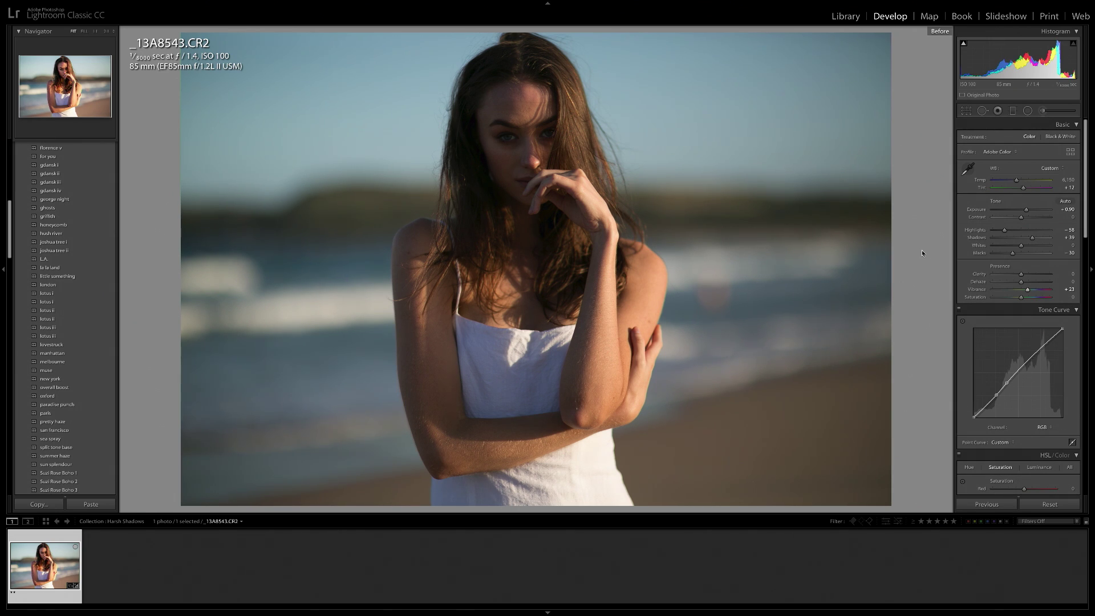
pyautogui.press('\\')
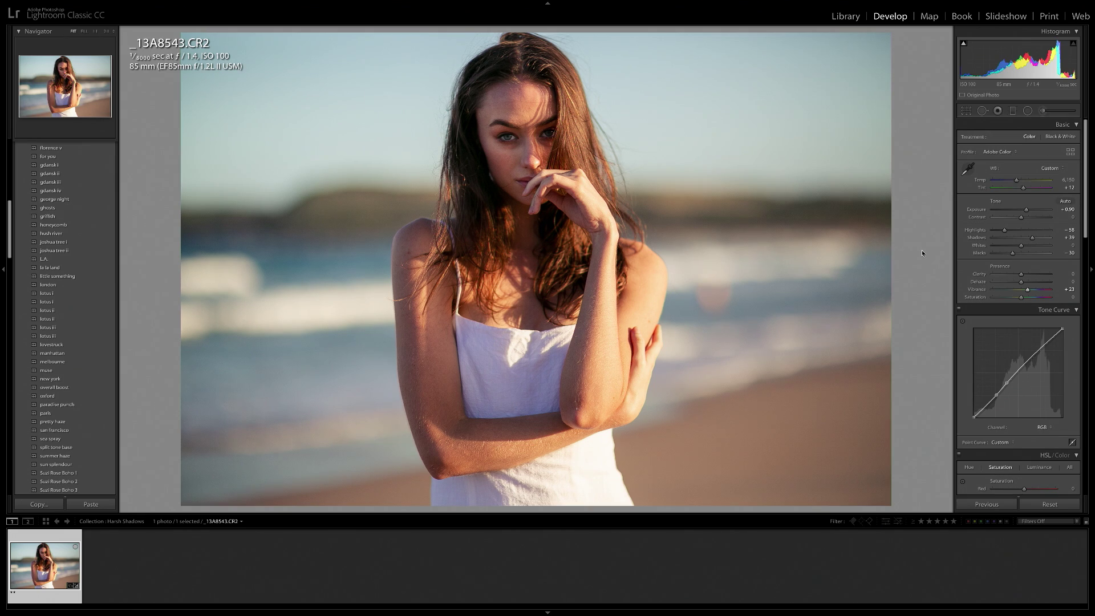